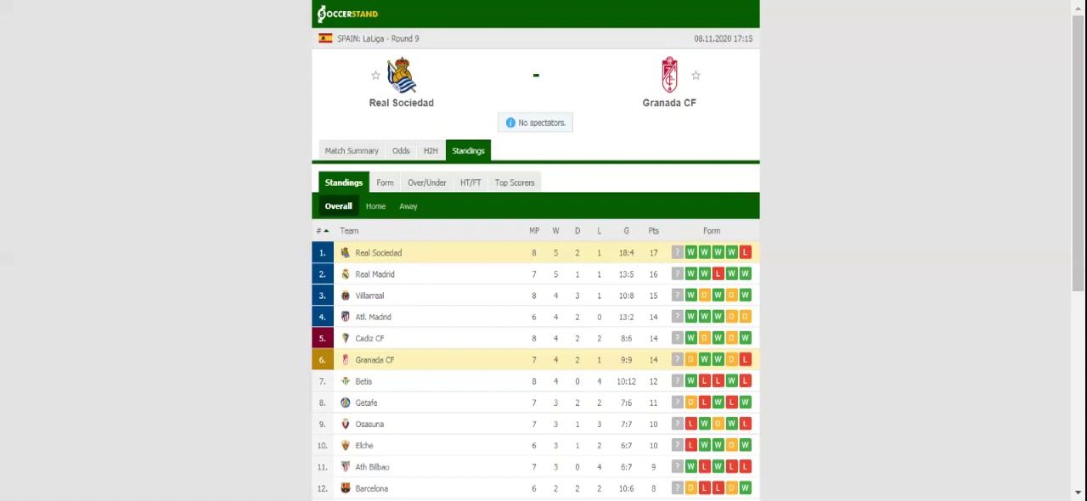
Step: Show the H2H view with Real Sociedad's and Granada CF's last five results
{"action": "left_click", "coordinate": [431, 150]}
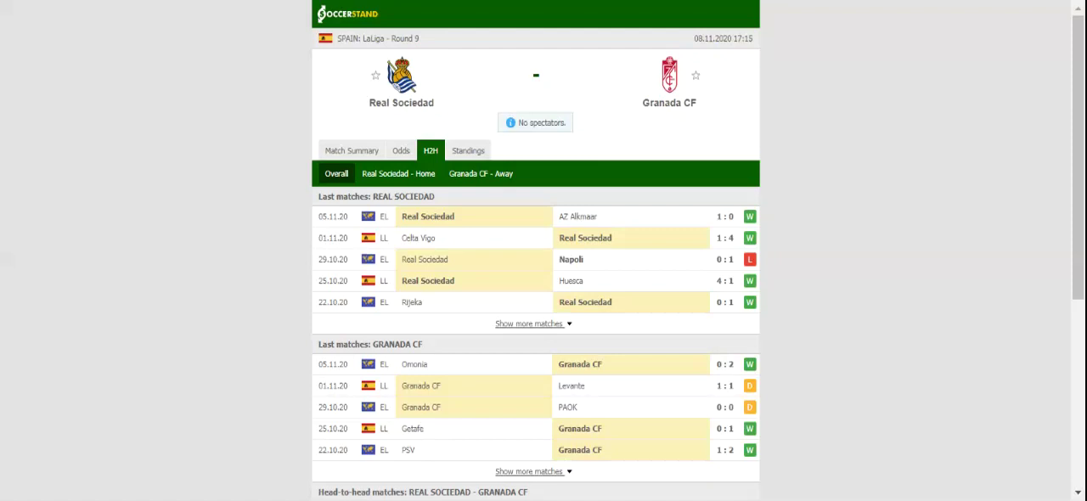
Step: Show the full-time 1X2 odds from seven bookmakers for Real Sociedad vs Granada CF
{"action": "left_click", "coordinate": [403, 151]}
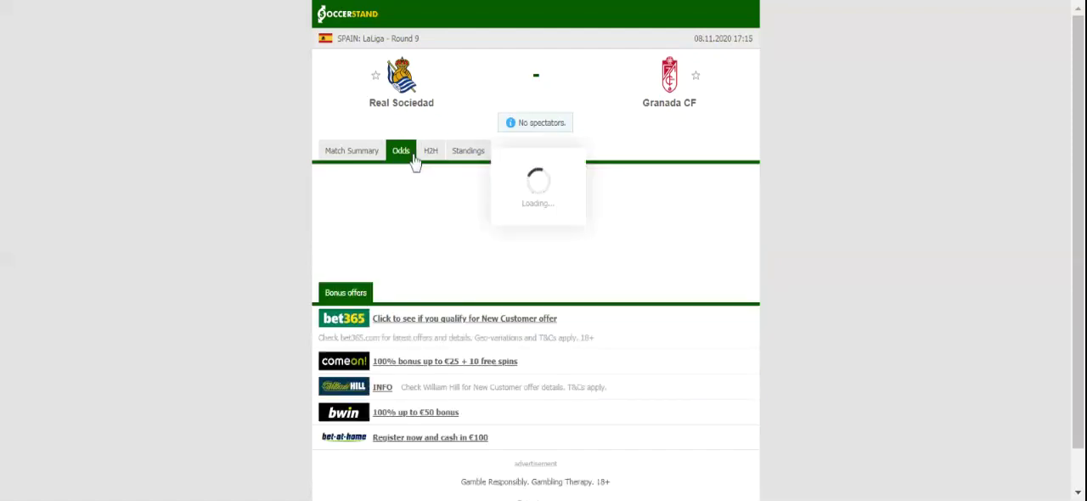